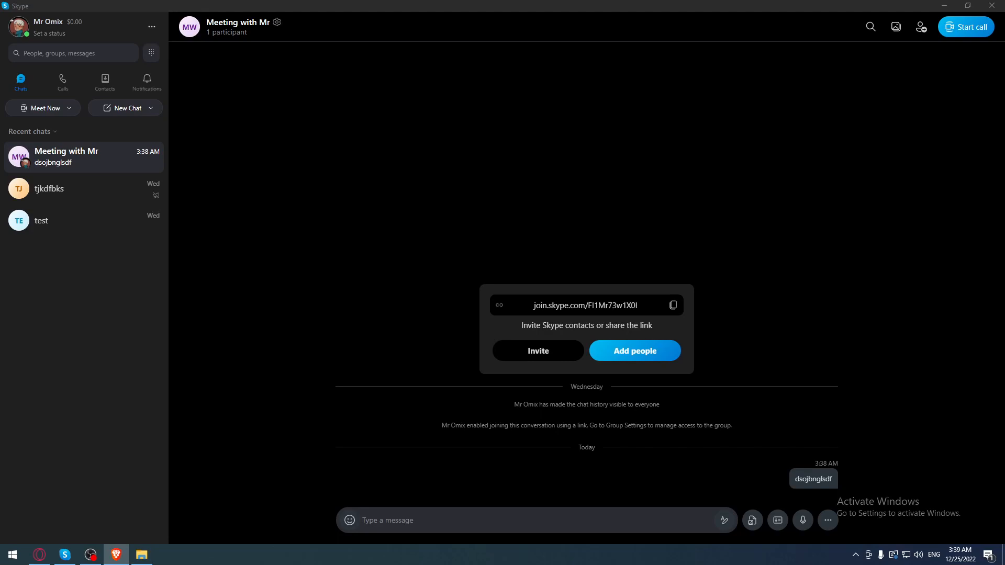
# Switch to Skype and leave the 'Meeting with Mr' group chat, confirming the Leave conversation dialog.
pyautogui.hotkey('alt', 'Tab')
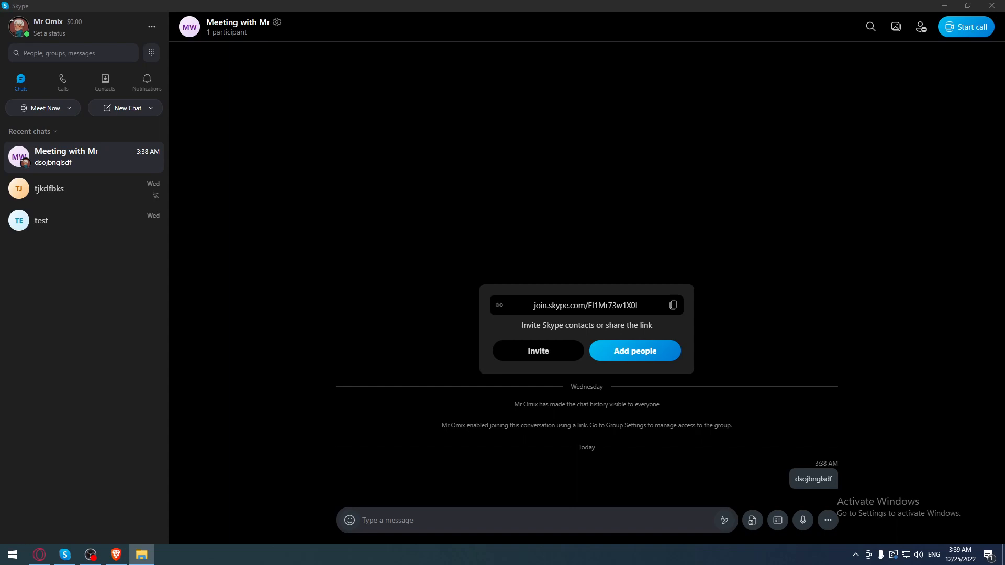
pyautogui.hotkey('alt', 'Tab')
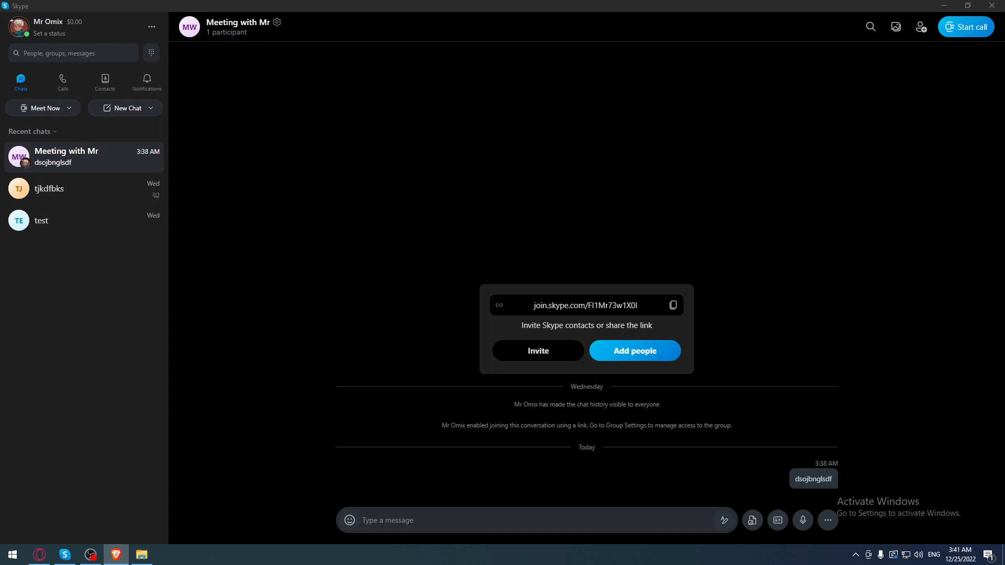
pyautogui.rightClick(64, 167)
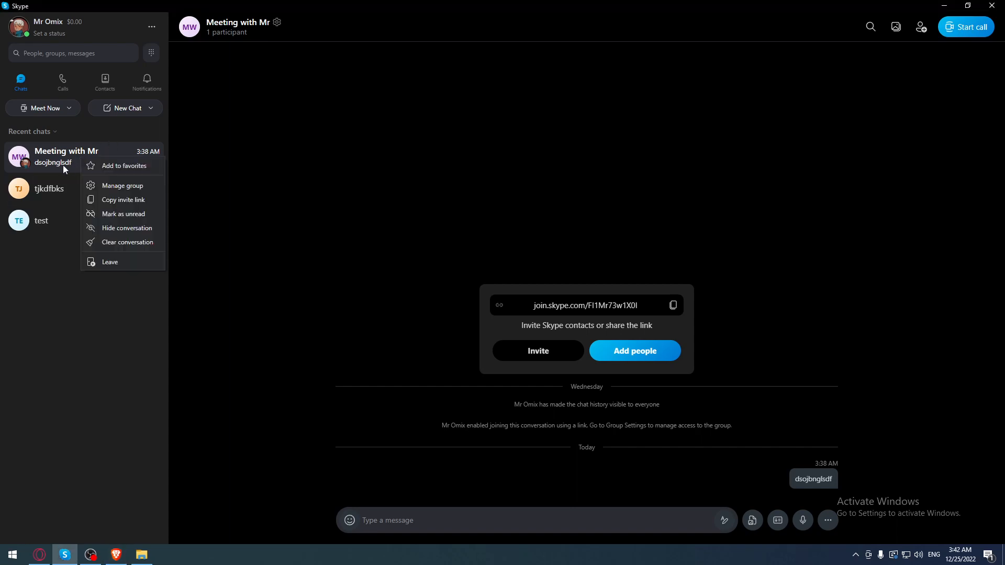
pyautogui.click(53, 248)
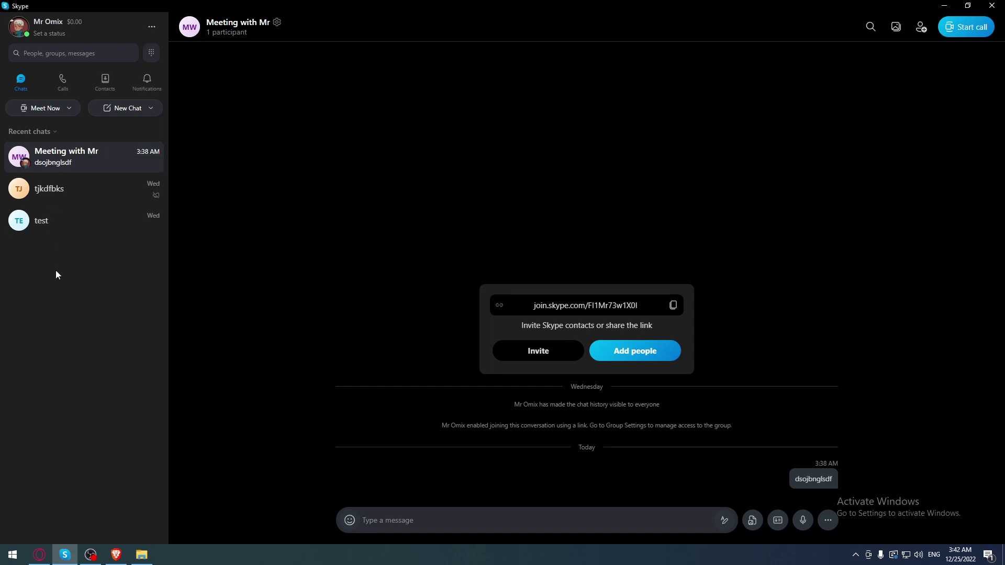
pyautogui.rightClick(71, 164)
pyautogui.click(108, 272)
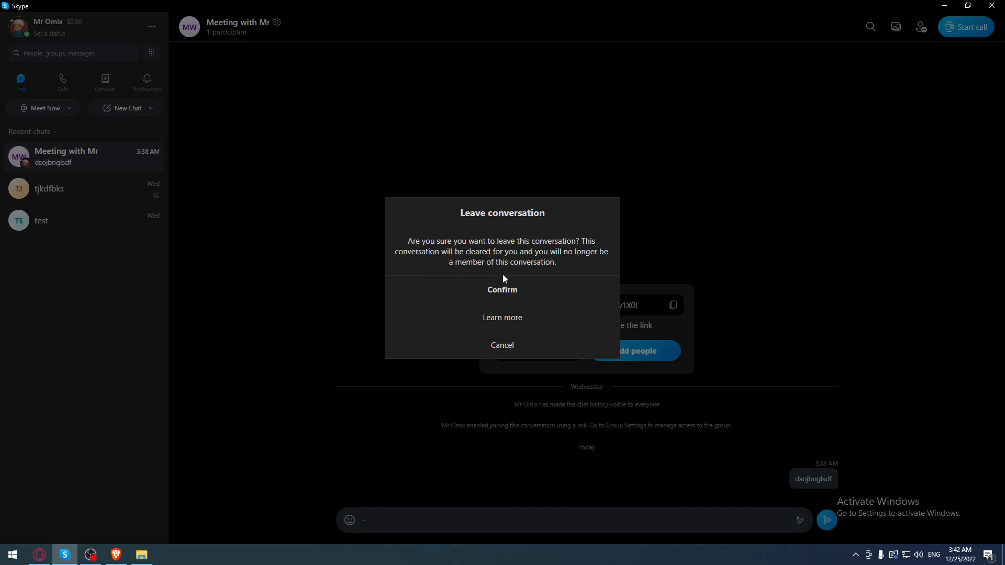
pyautogui.click(503, 343)
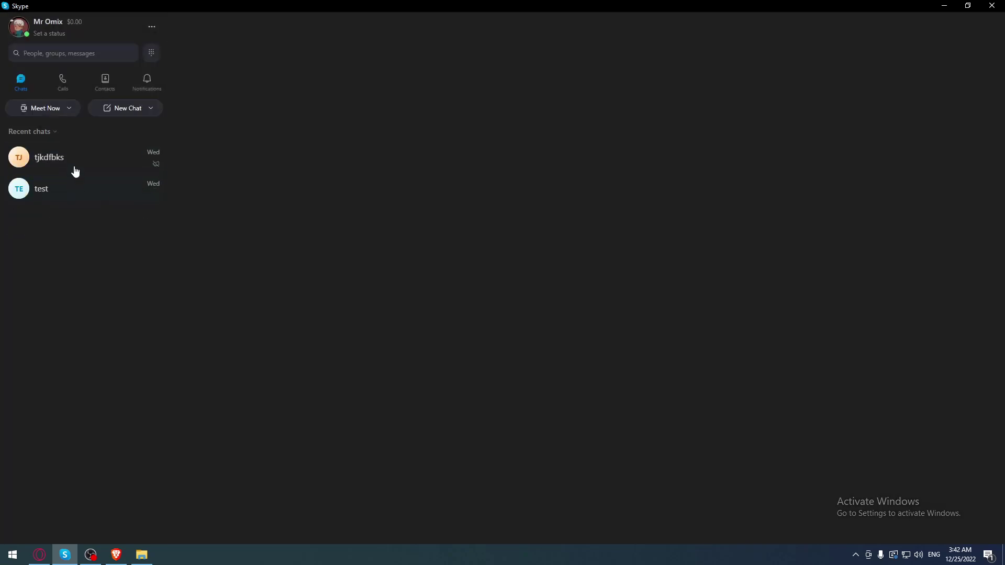
# Leave the 'tjkdfbks' and 'test' chats the same way, emptying the Recent chats list.
pyautogui.rightClick(75, 165)
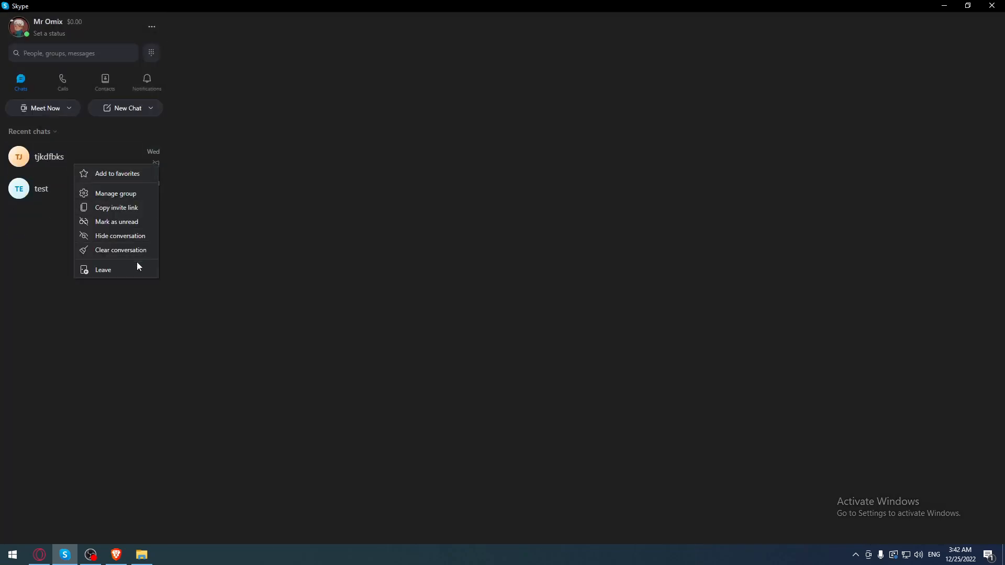
pyautogui.click(102, 269)
pyautogui.click(514, 292)
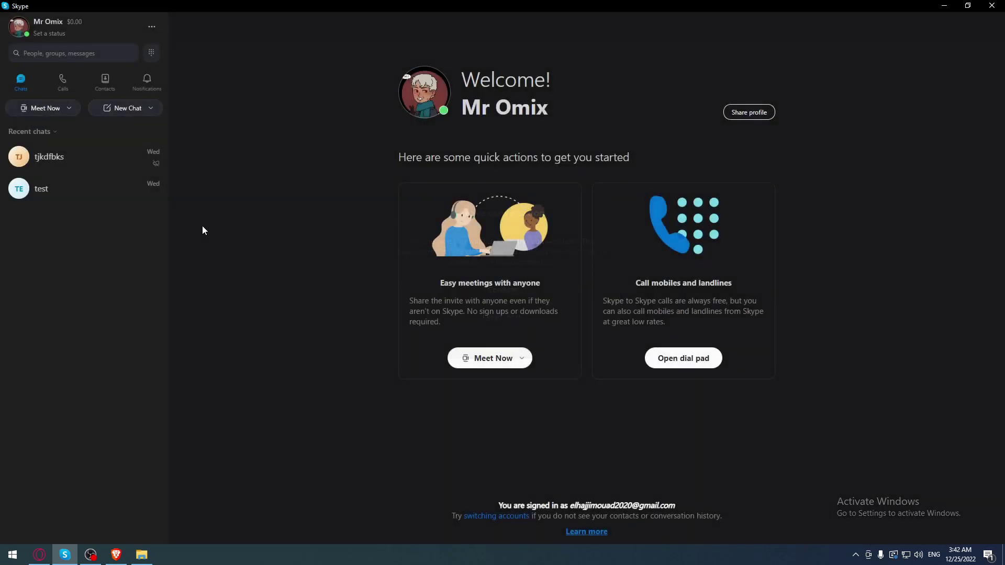
pyautogui.rightClick(86, 165)
pyautogui.click(115, 243)
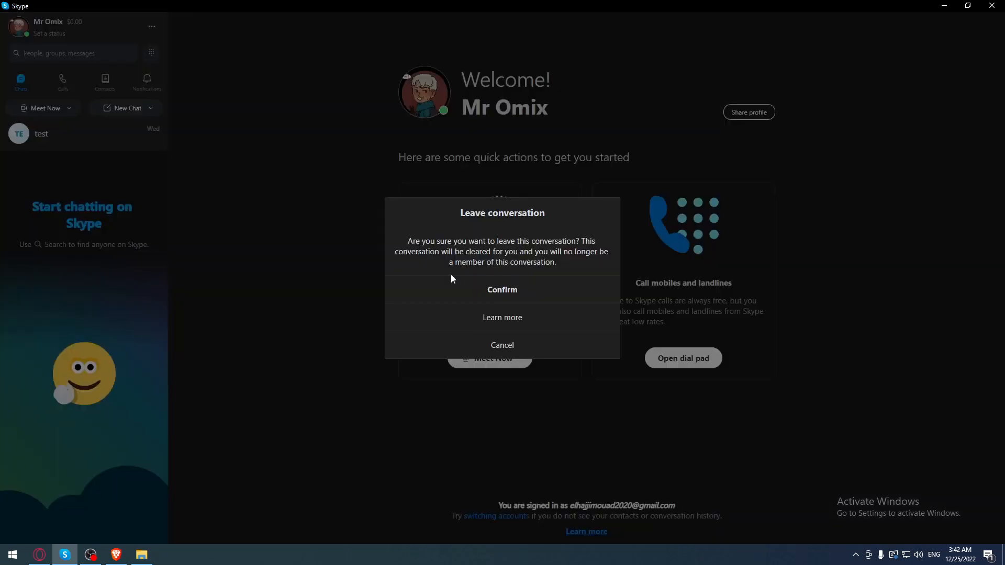
pyautogui.click(491, 296)
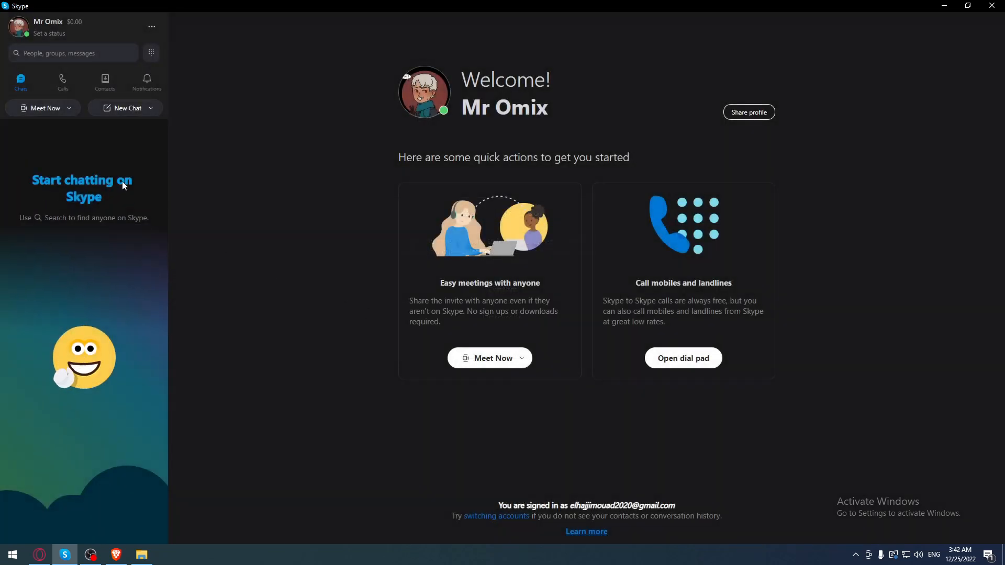